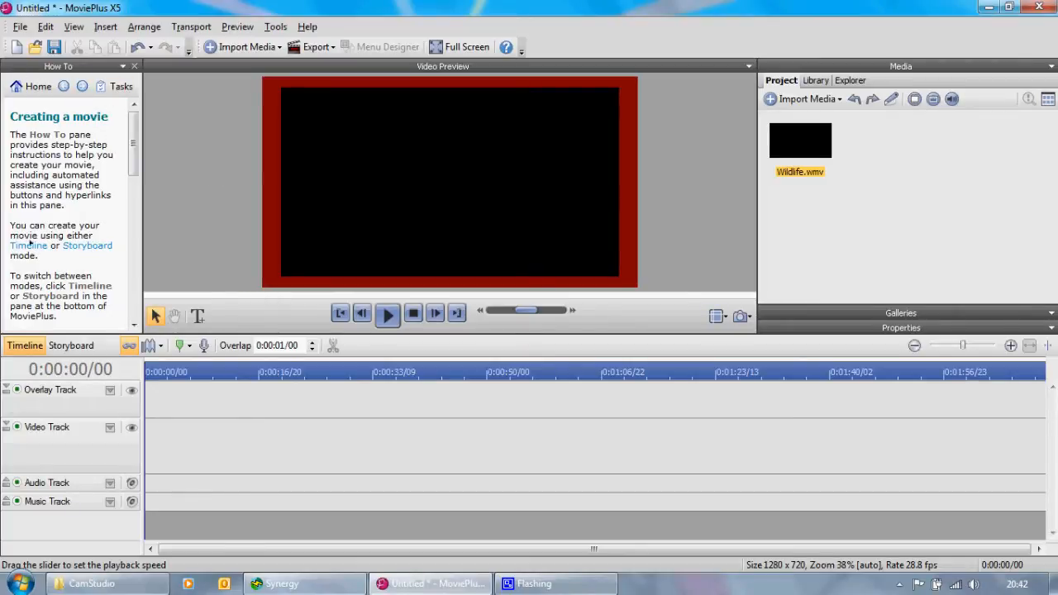
View the empty project in storyboard mode and return to timeline mode
mouse_move(133, 142)
left_mouse_down()
mouse_move(134, 273)
mouse_move(134, 130)
left_mouse_up()
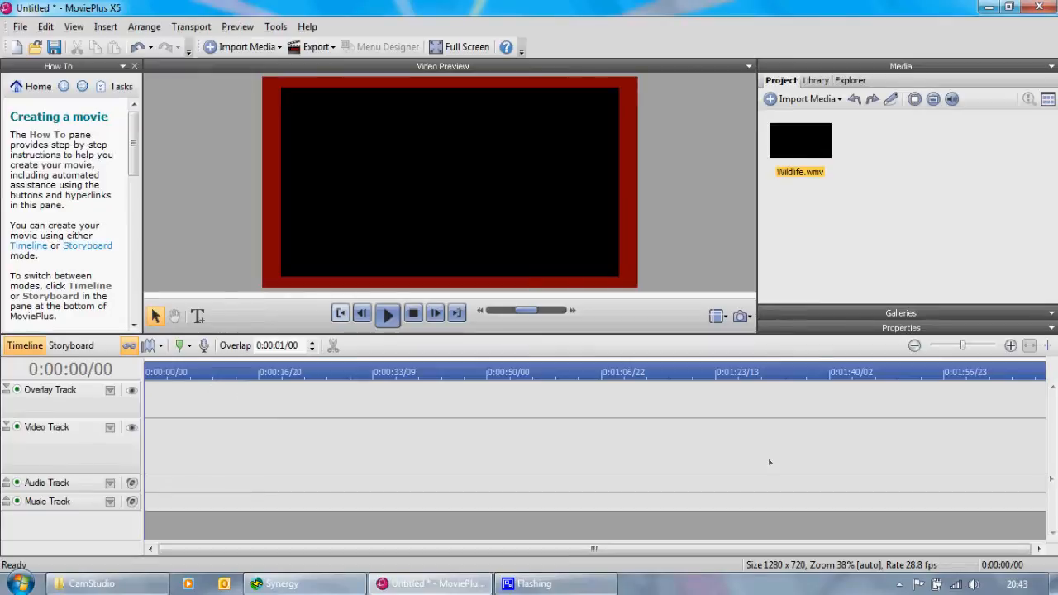
left_click(71, 345)
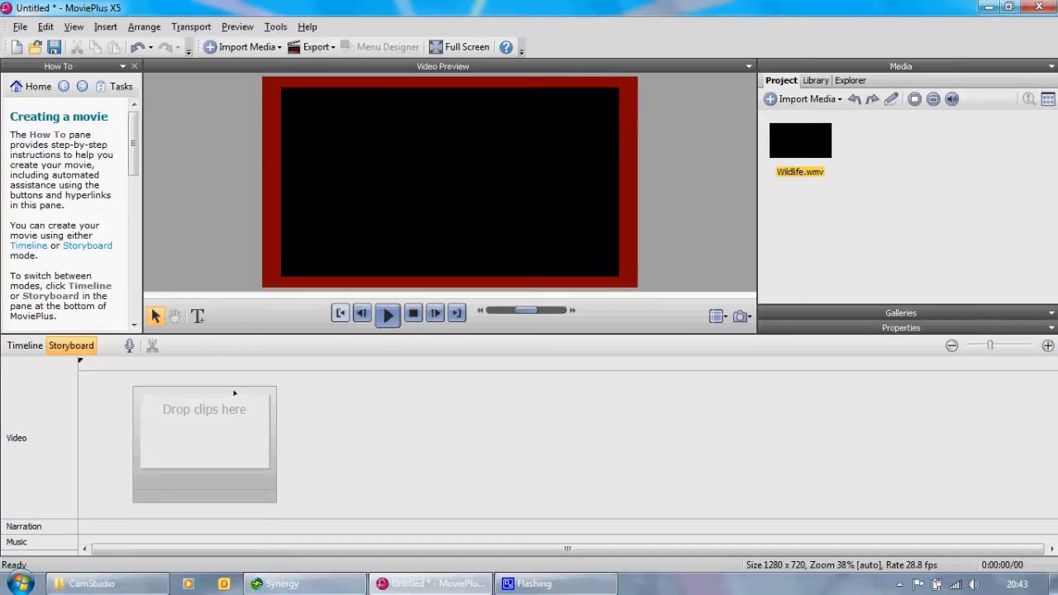
left_click(25, 346)
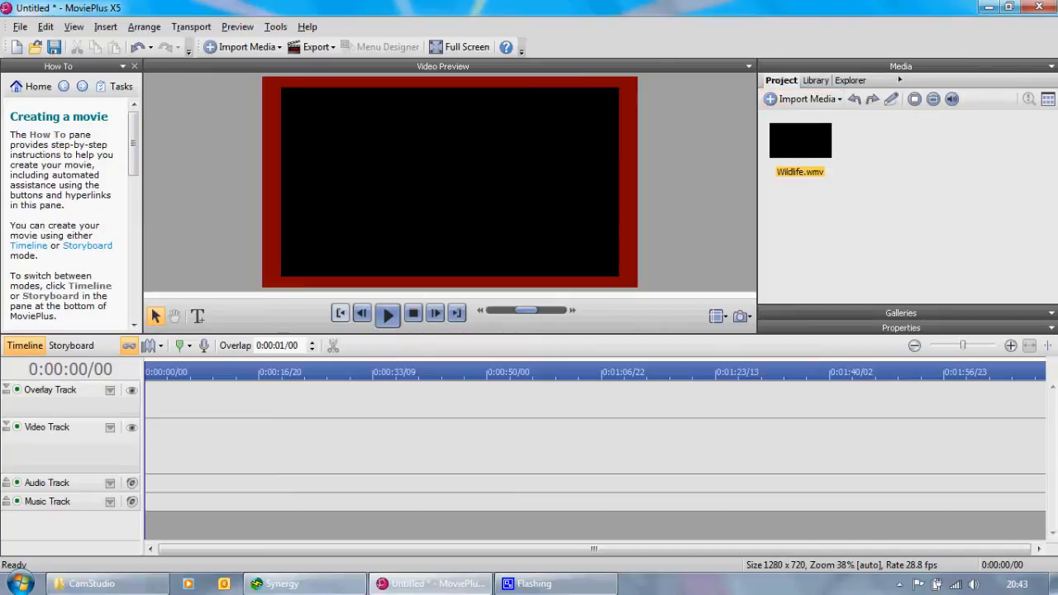
Look through the media library and the desktop folder contents, then return to the project's media
left_click(814, 80)
left_click(850, 80)
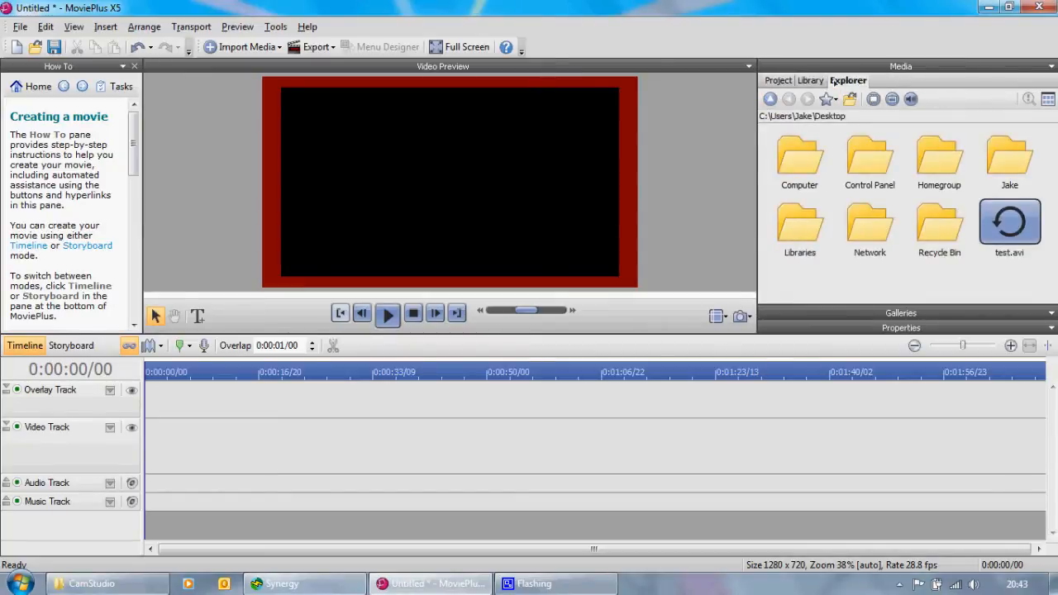
left_click(782, 81)
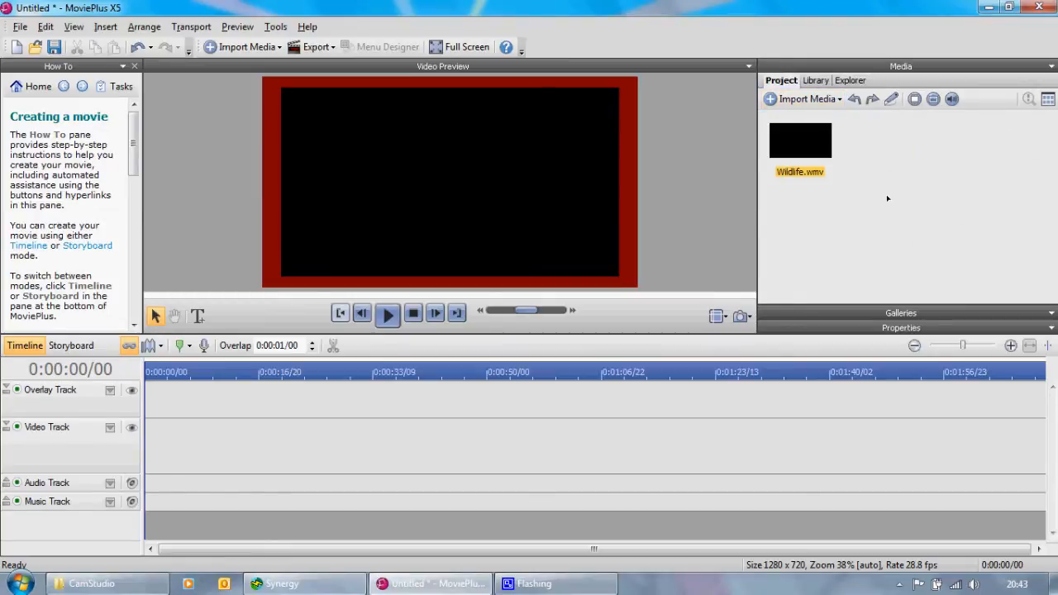
Browse the galleries of transitions, video effects, audio effects, titles and envelopes, and view the empty properties area
left_click(902, 313)
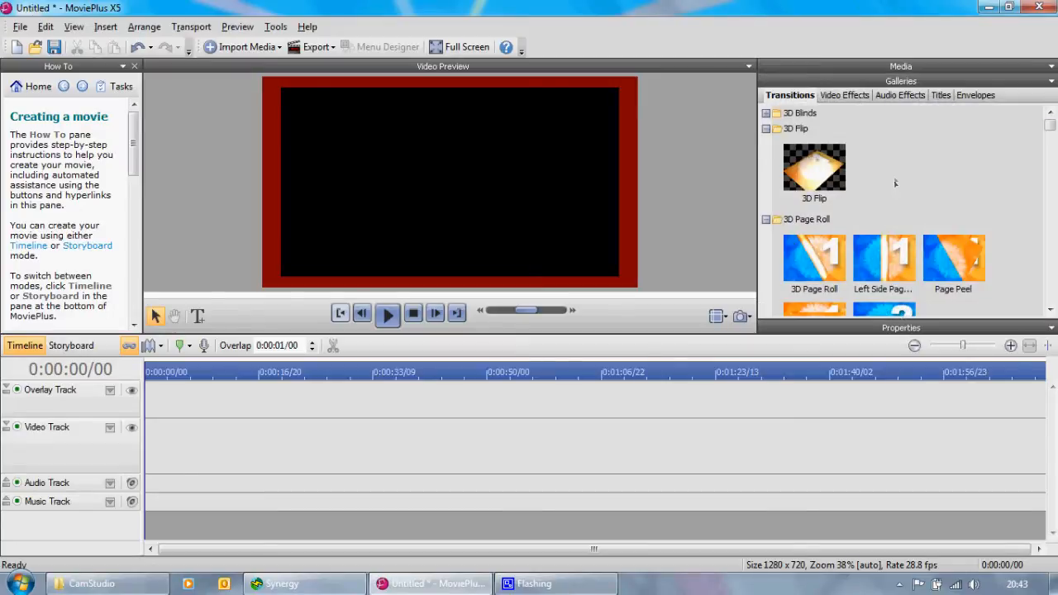
left_click(844, 95)
left_click(902, 95)
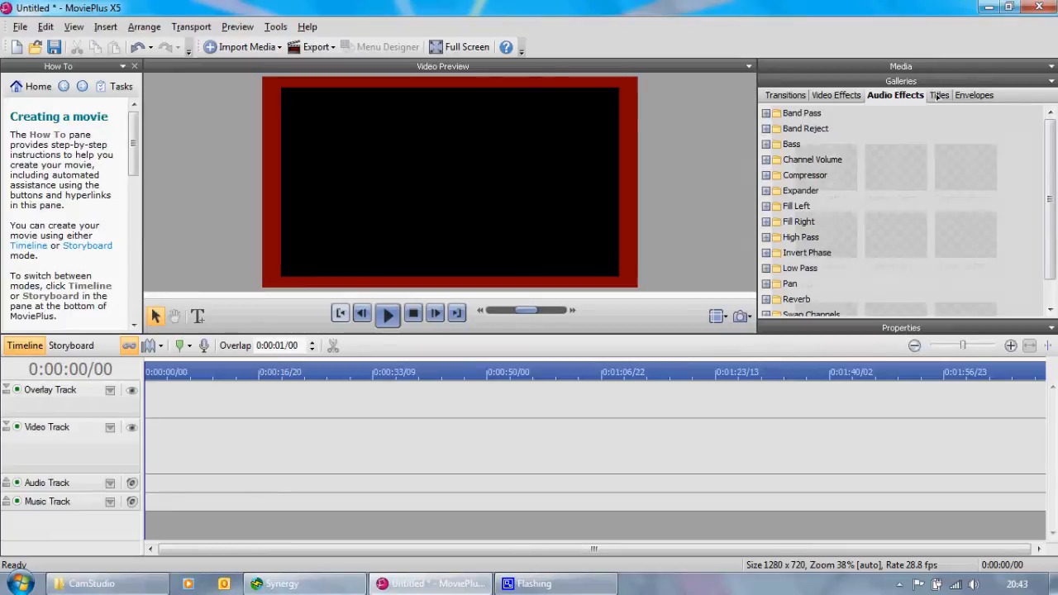
left_click(936, 96)
left_click(966, 97)
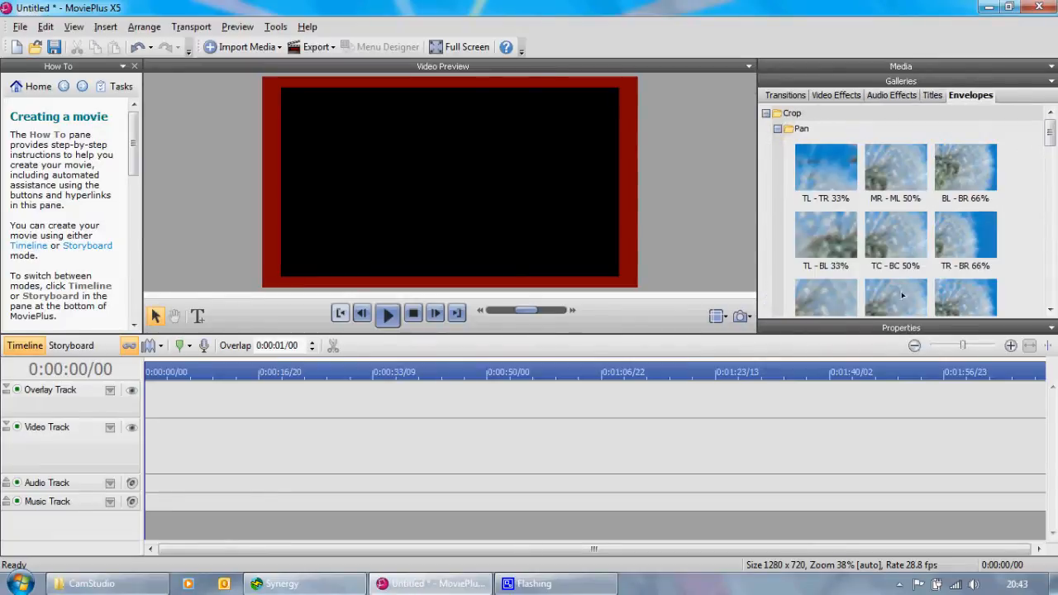
left_click(883, 329)
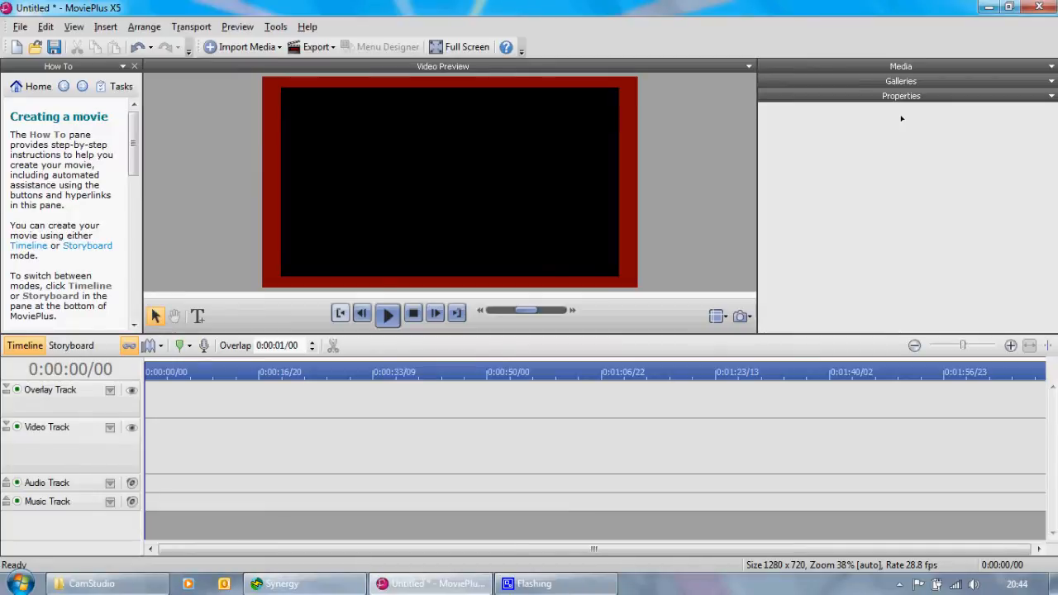
Consult the help index and welcome page, then close the help window
left_click(310, 28)
left_click(325, 45)
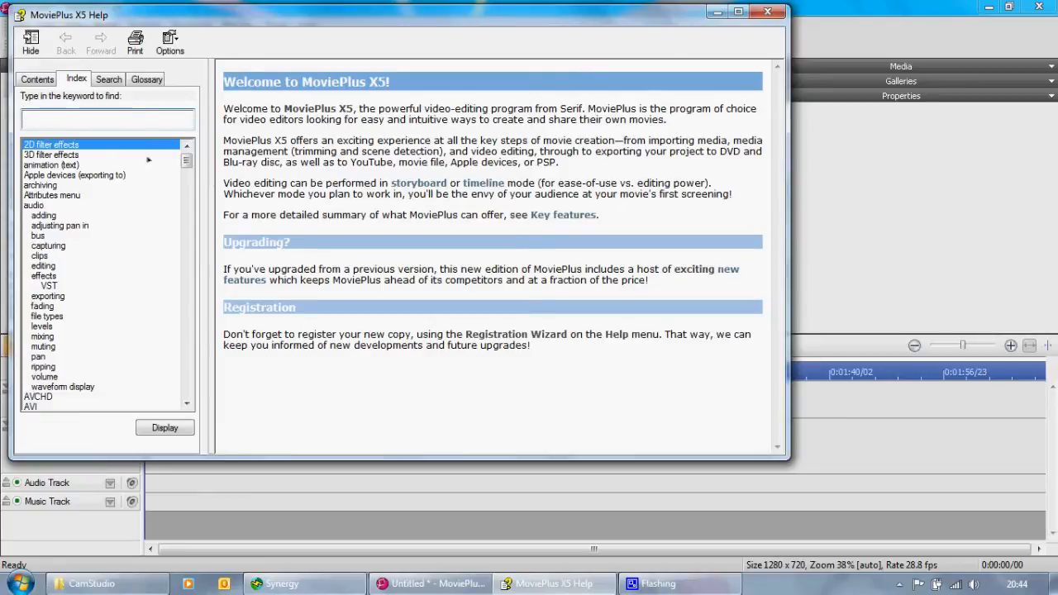
left_click(768, 12)
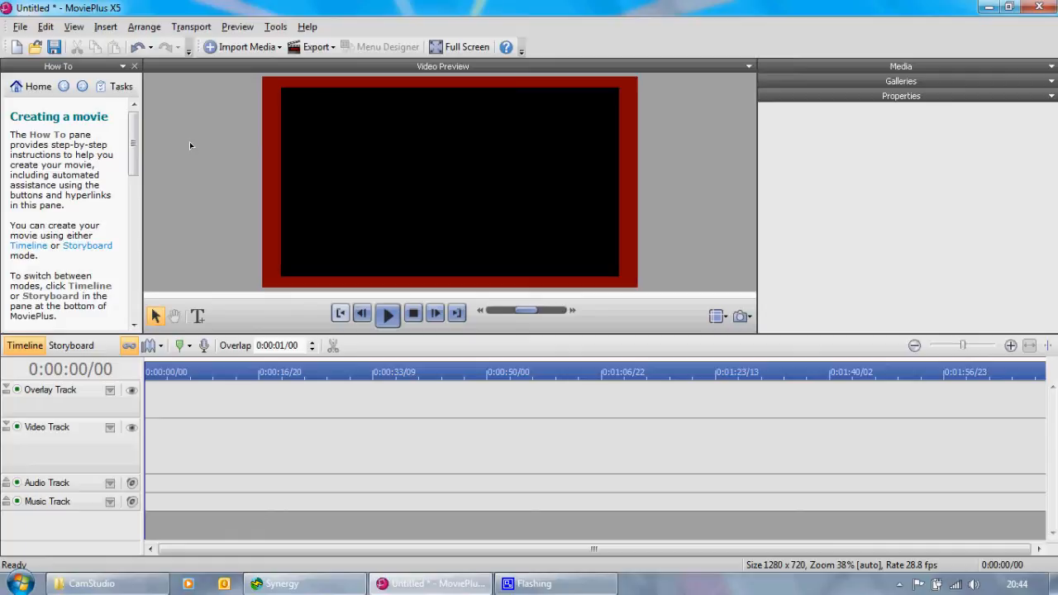
Place Wildlife.wmv at the start of the video track and apply the Brightness / Contrast effect to it
left_click_drag(800, 140, 172, 443)
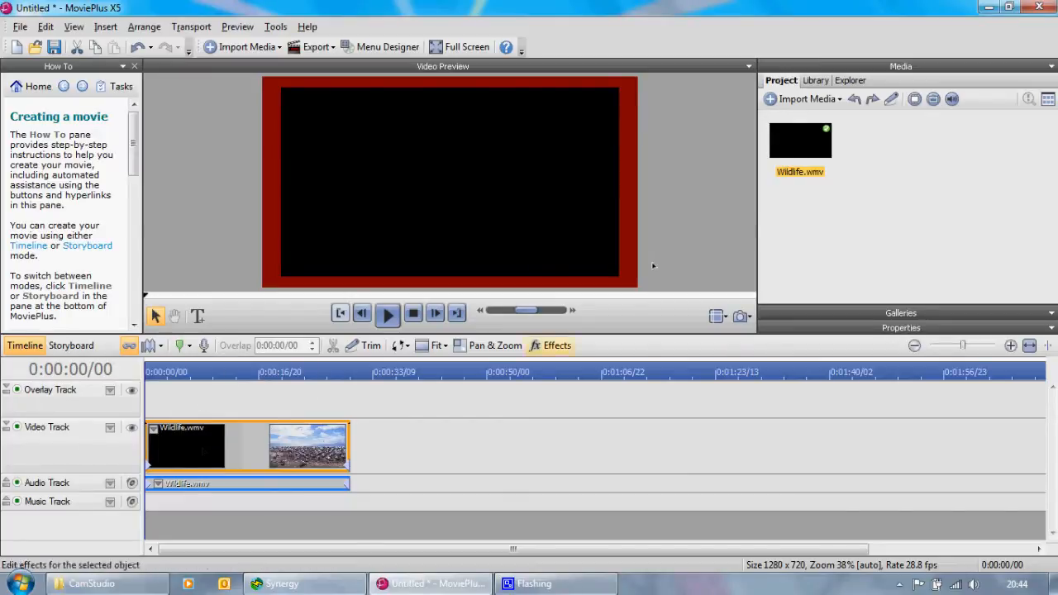
left_click(860, 313)
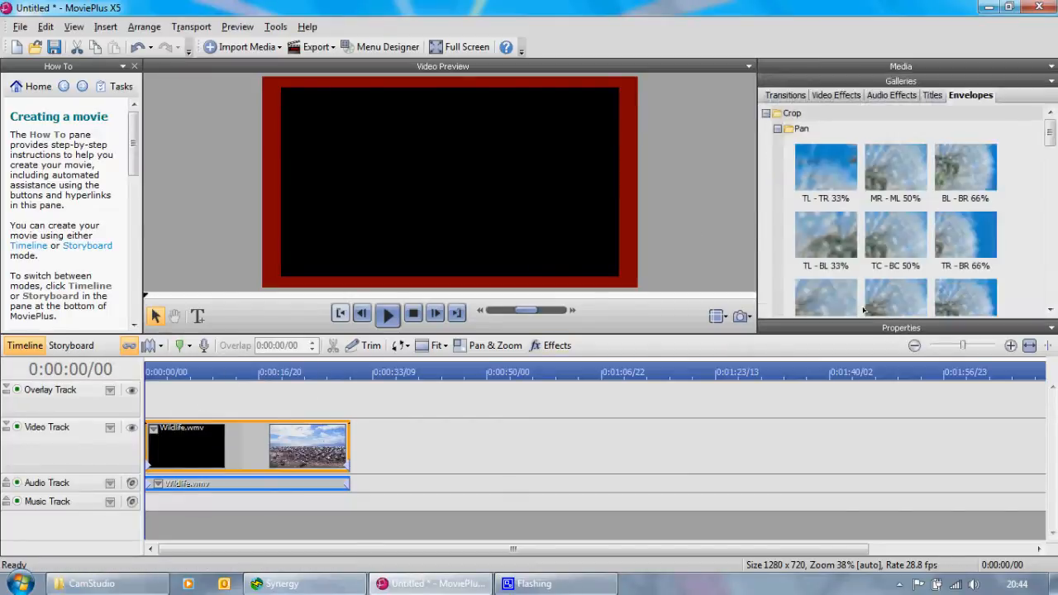
left_click(845, 96)
left_click_drag(1053, 139, 1054, 143)
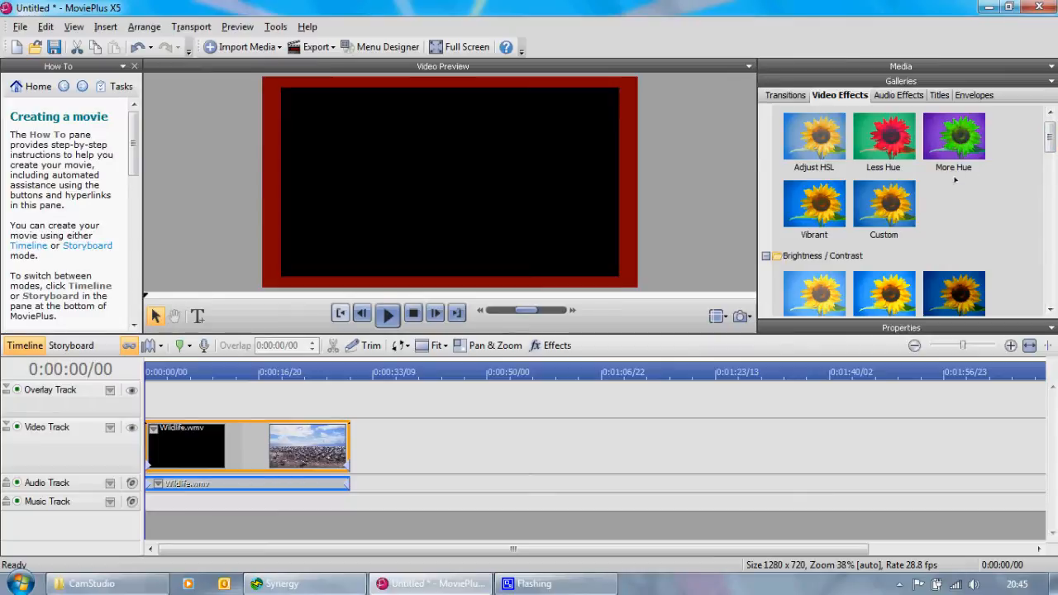
left_click_drag(1049, 137, 1048, 151)
left_click_drag(823, 190, 239, 447)
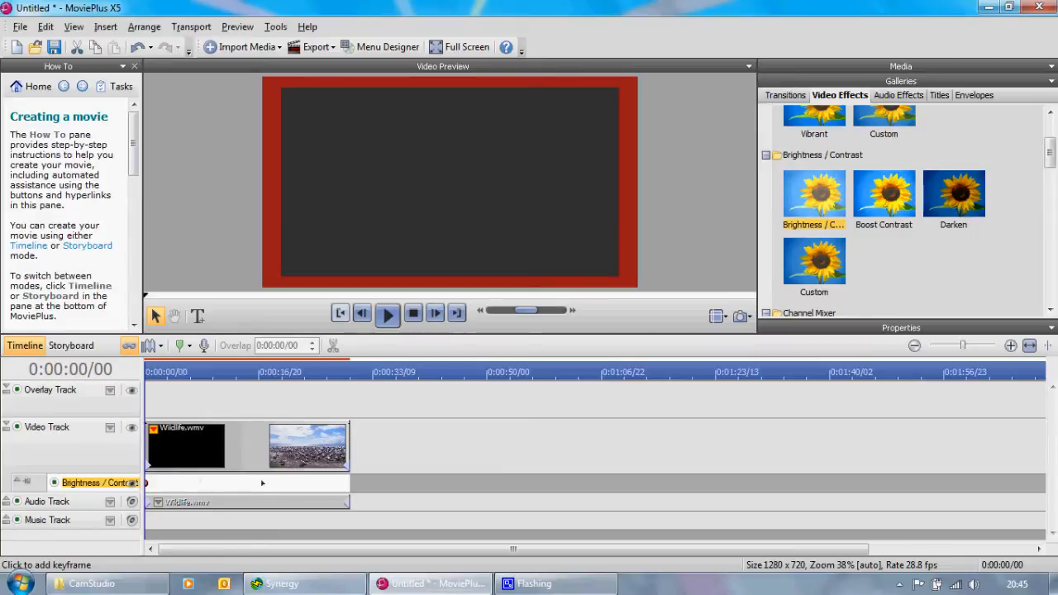
Add a Brightness / Contrast keyframe at 0:00:03/02 on the video track clip with Linear interpolation
left_click(166, 485)
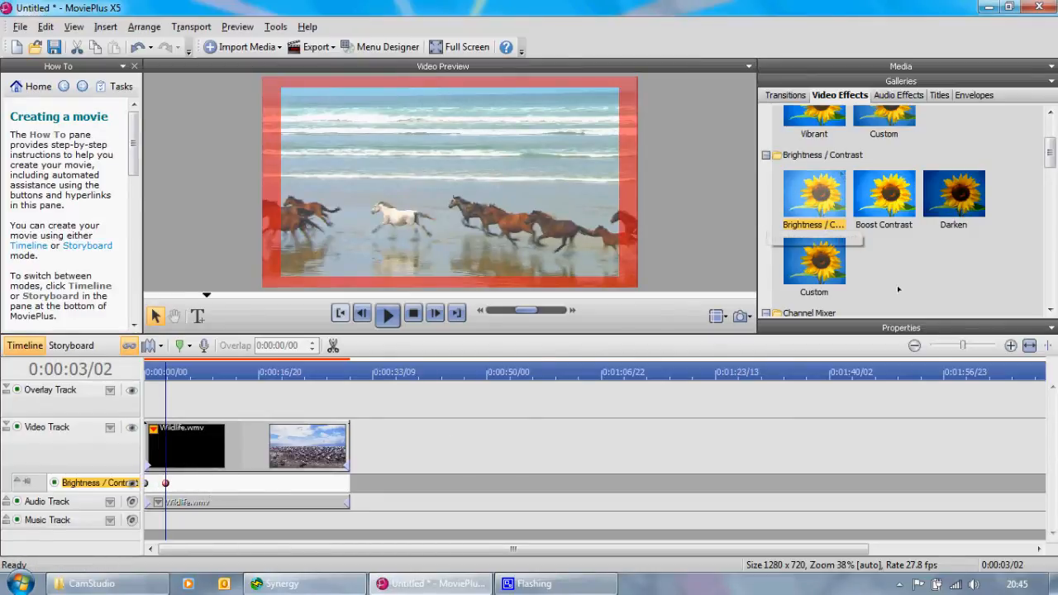
left_click(900, 326)
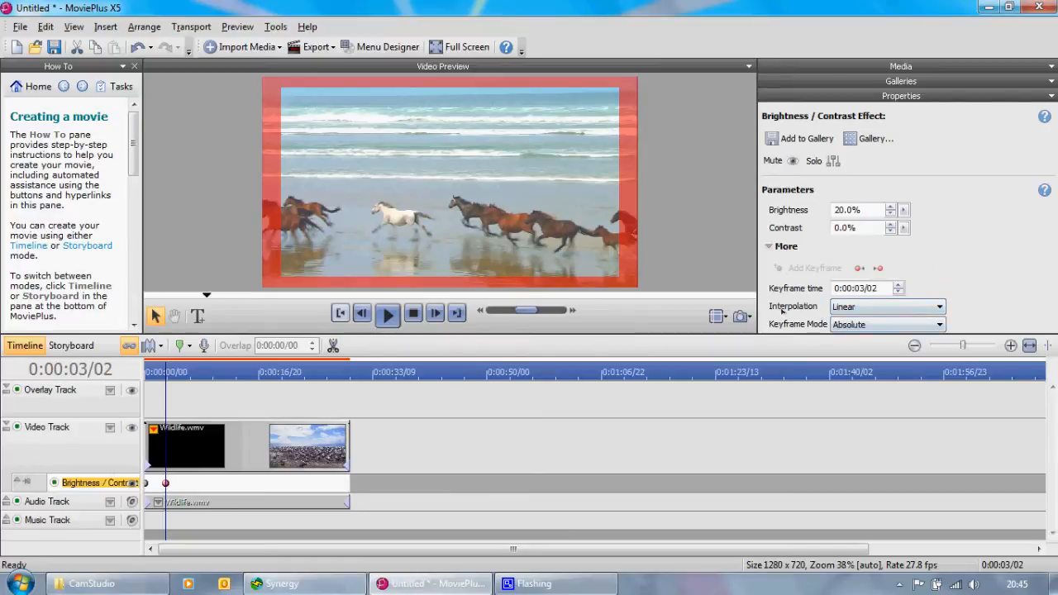
left_click(865, 311)
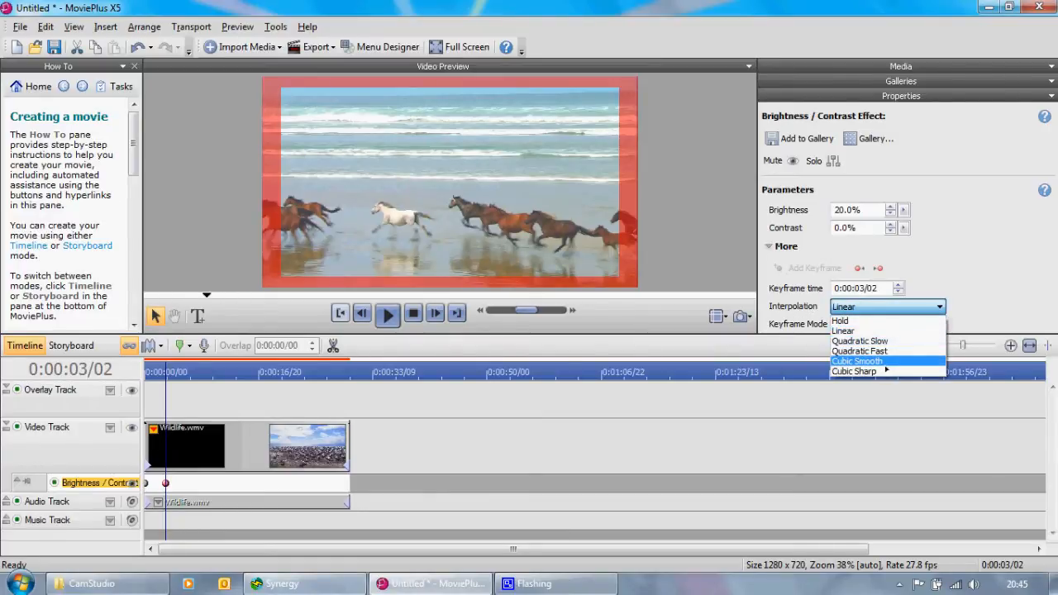
left_click(868, 330)
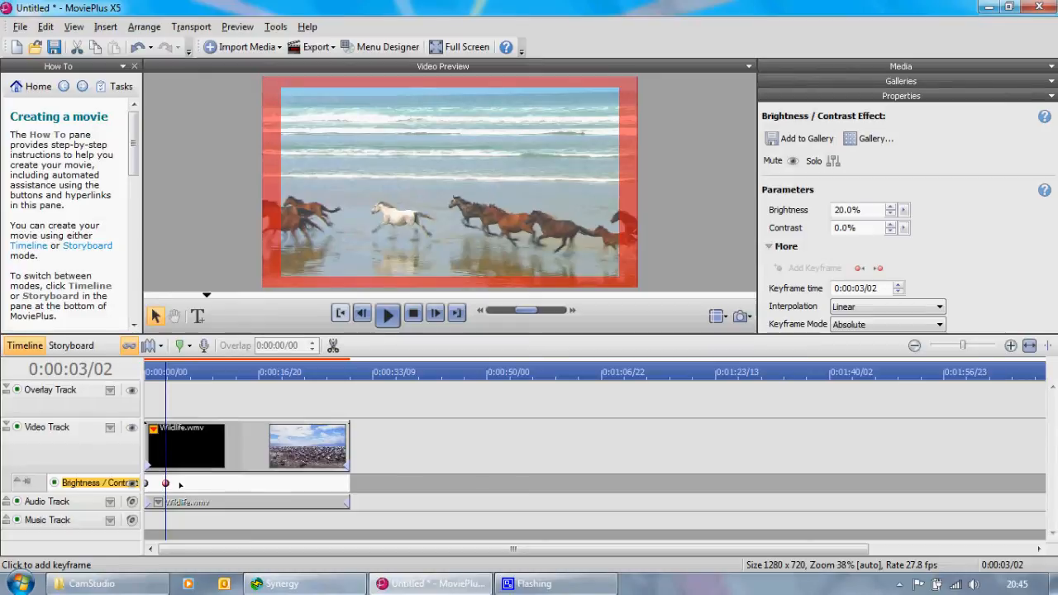
Place a second copy of Wildlife.wmv on the overlay track, starting at about 0:00:02/15
left_click(883, 95)
left_click(853, 69)
left_click_drag(800, 139, 192, 399)
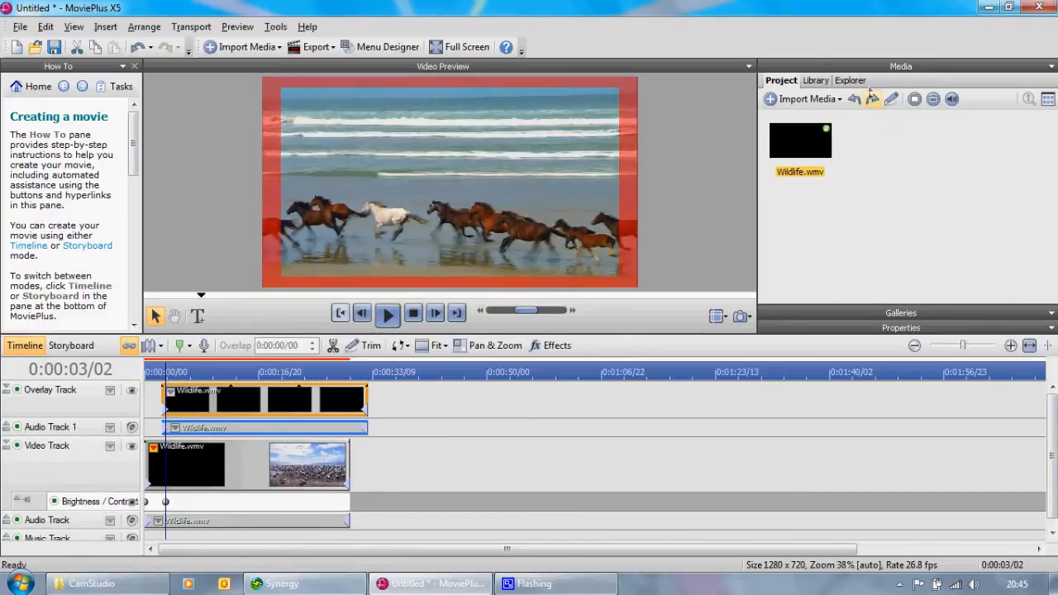
Apply the Adjust HSL video effect to the overlay clip and collapse the effect rows of the video track clip
left_click(902, 312)
left_click_drag(704, 265, 269, 398)
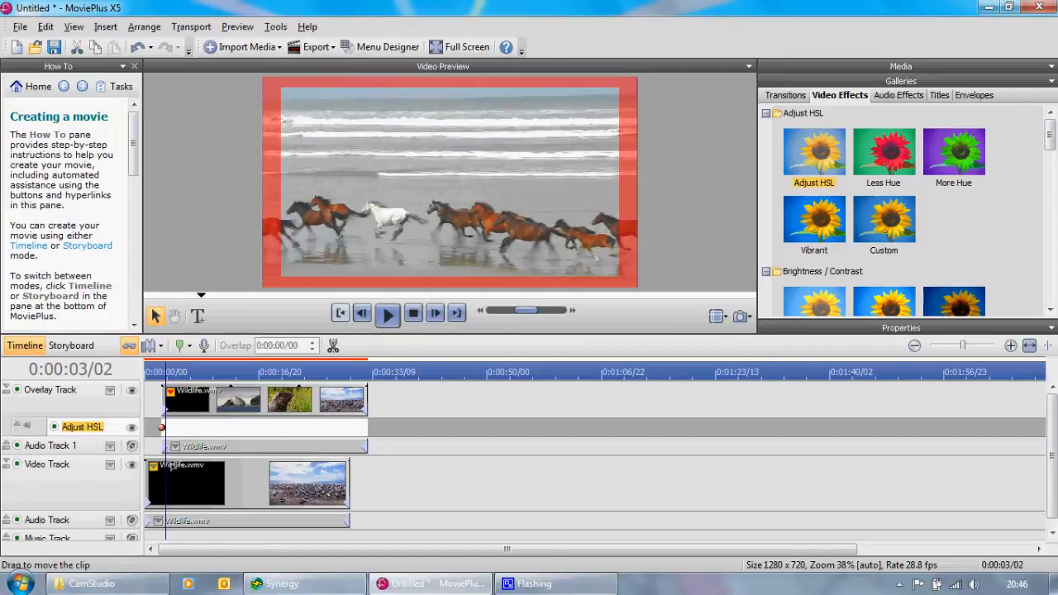
left_click(152, 498)
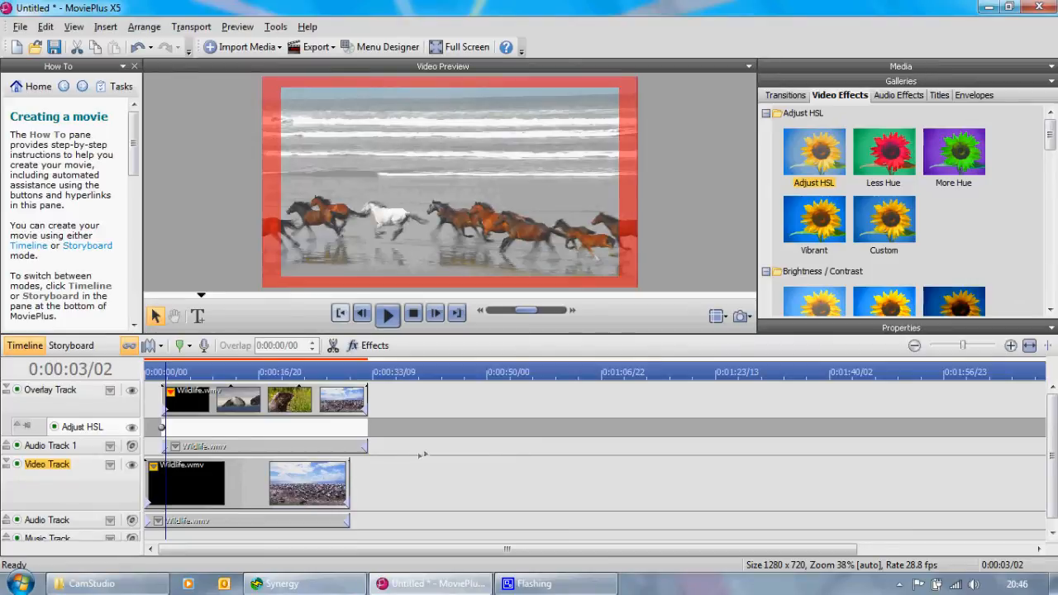
scroll(415, 462, "down", 1)
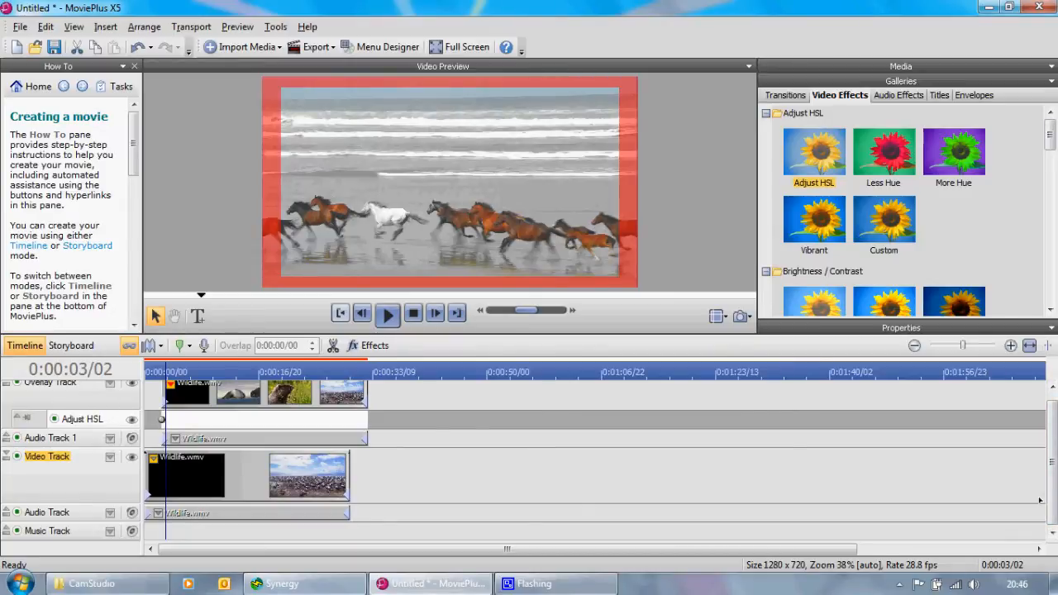
scroll(464, 461, "up", 1)
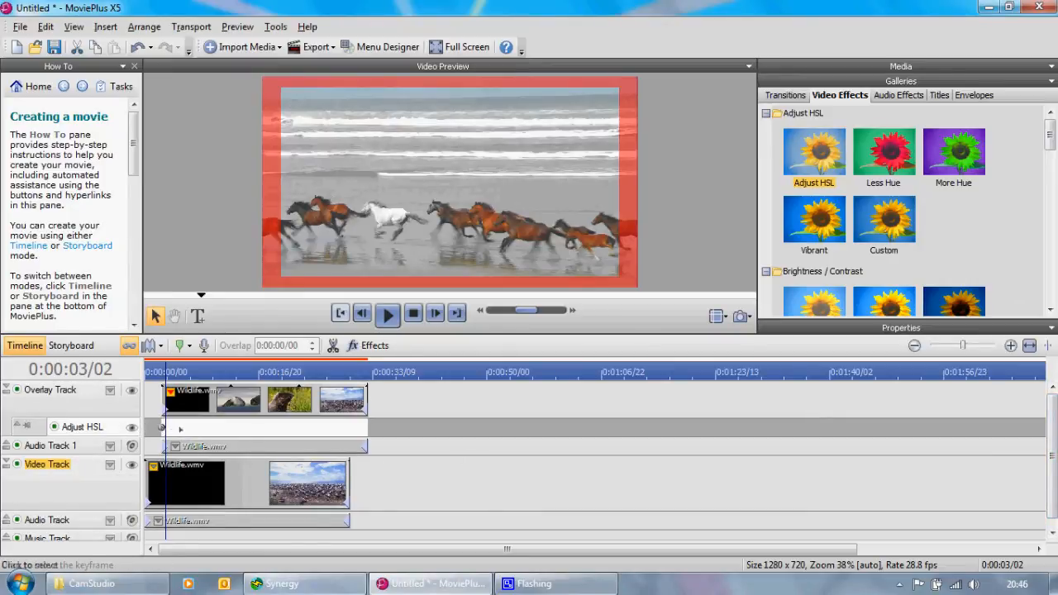
Add the Brightness / Contrast and Colour Balance effects to the overlay clip
left_click_drag(884, 228, 189, 404)
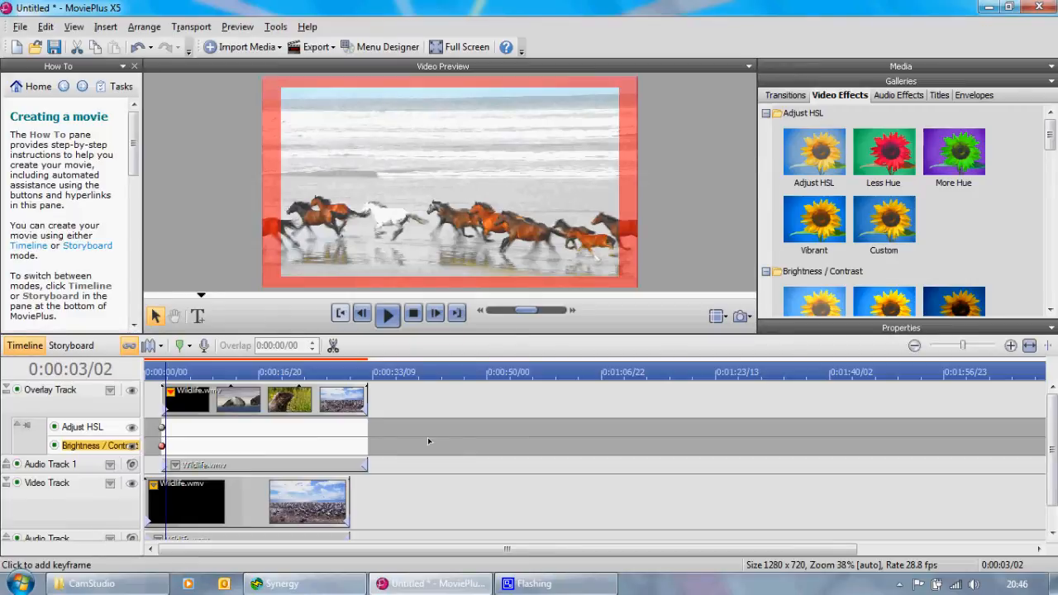
left_click_drag(1050, 133, 1035, 208)
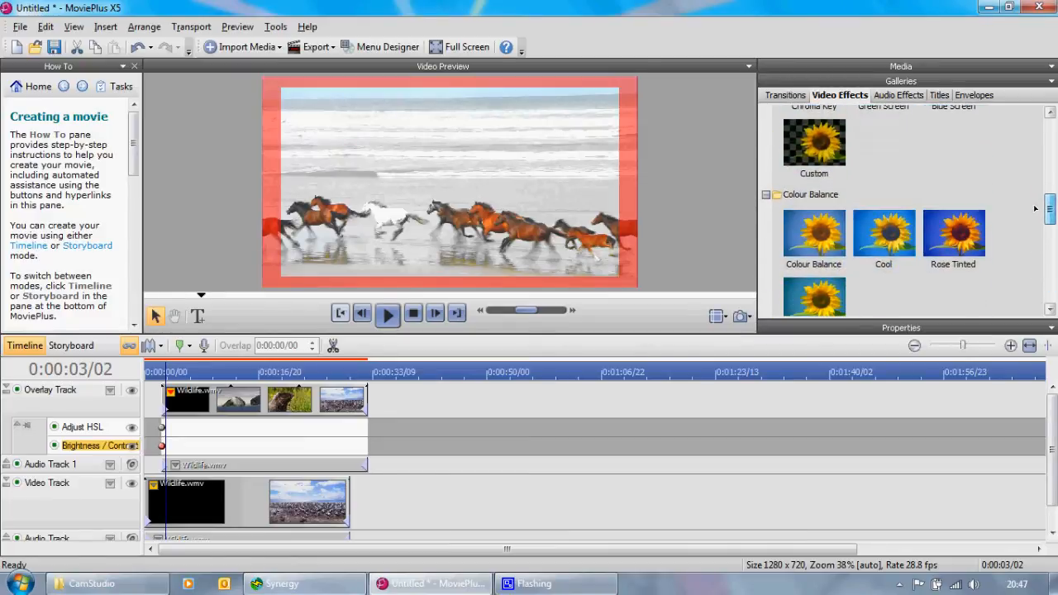
left_click(816, 235)
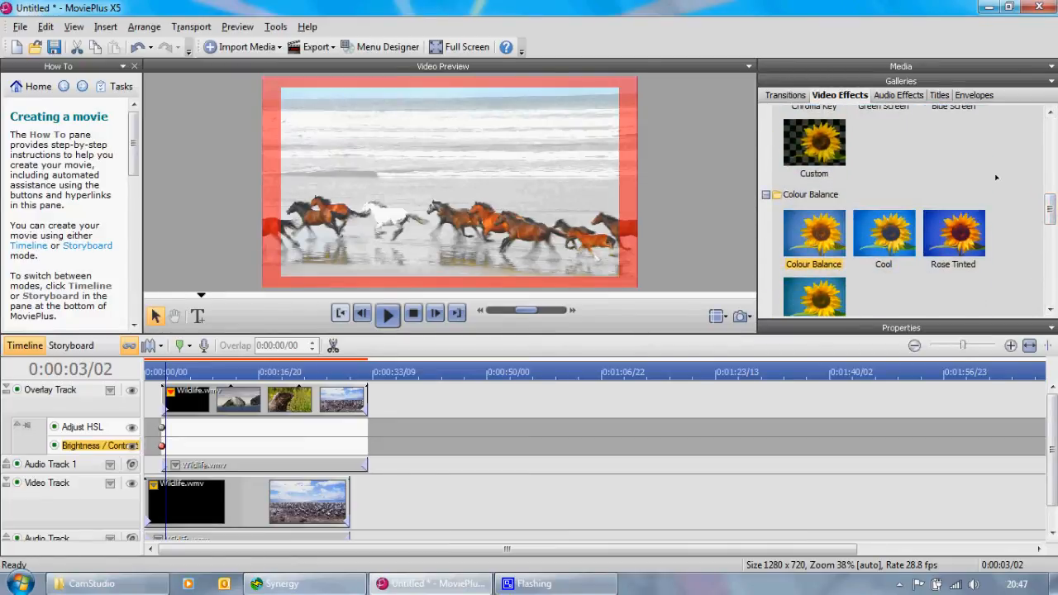
scroll(893, 234, "down", 2)
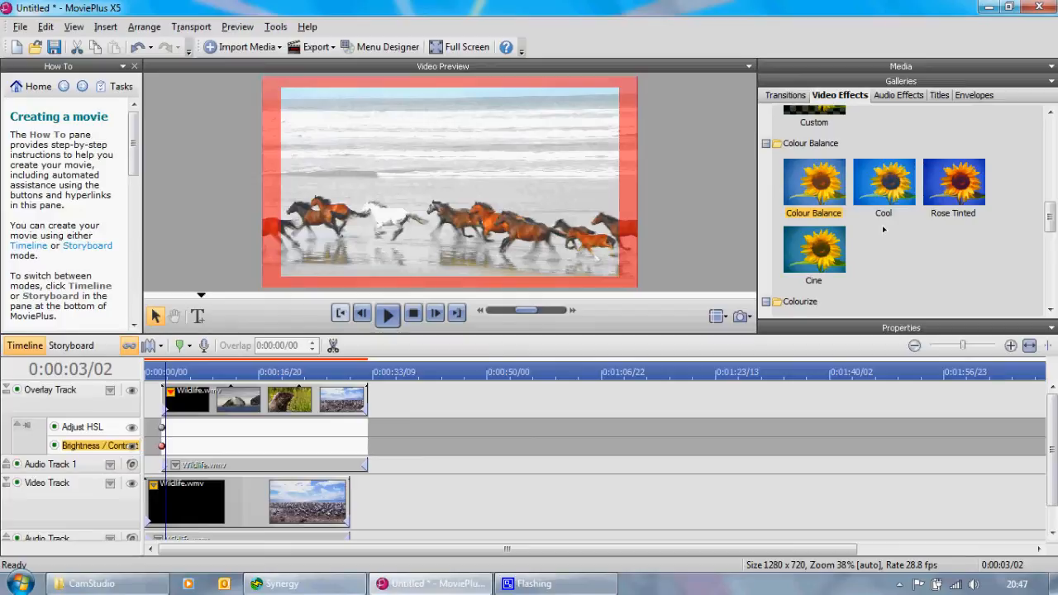
left_click_drag(811, 189, 269, 397)
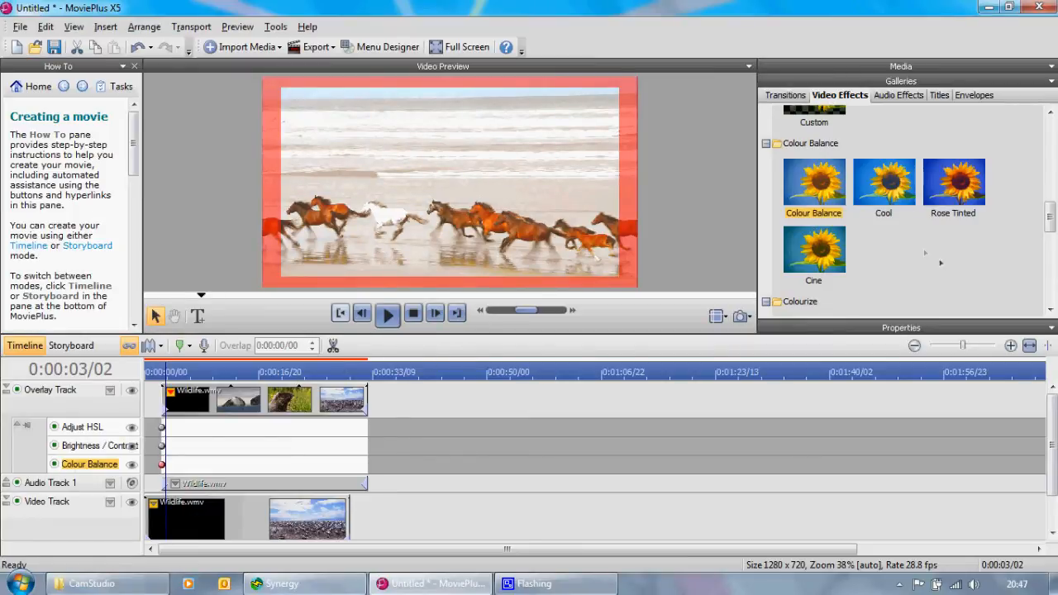
Examine the Colour Balance parameters of the overlay clip and browse the audio effects and the Mask video effects
left_click(891, 328)
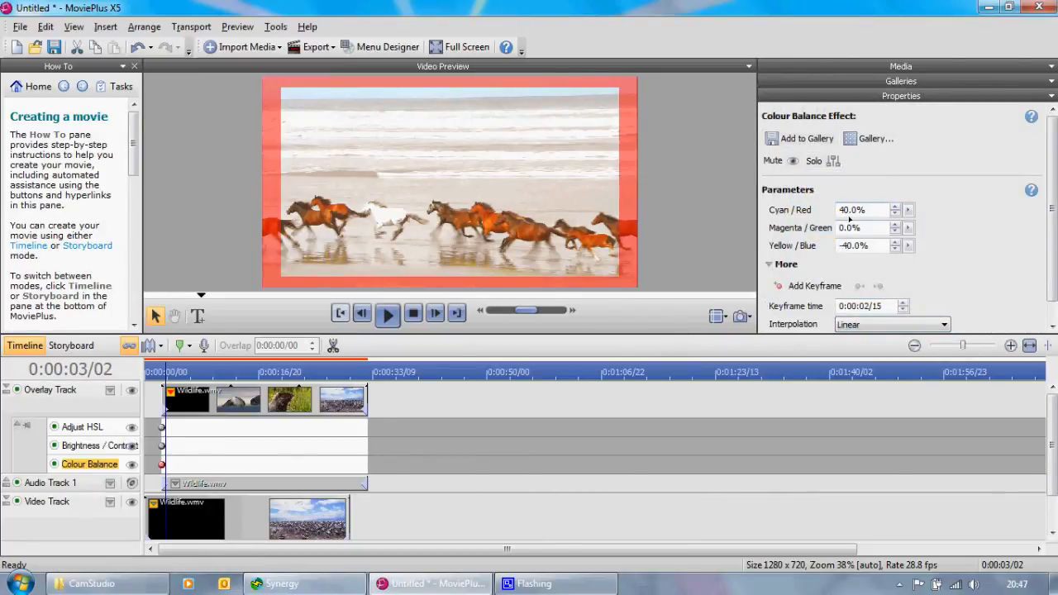
left_click(915, 81)
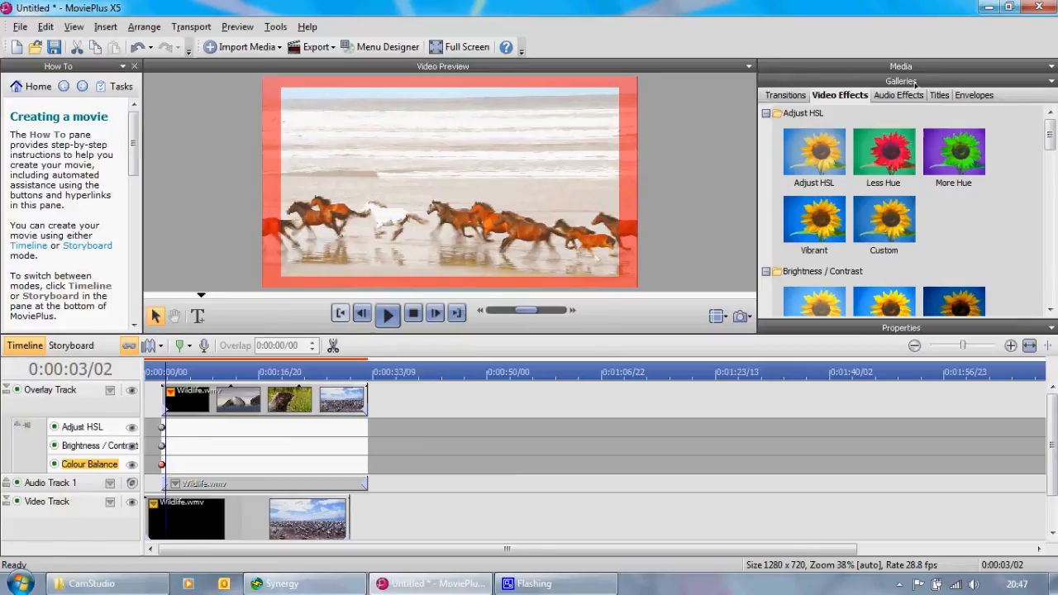
left_click(901, 95)
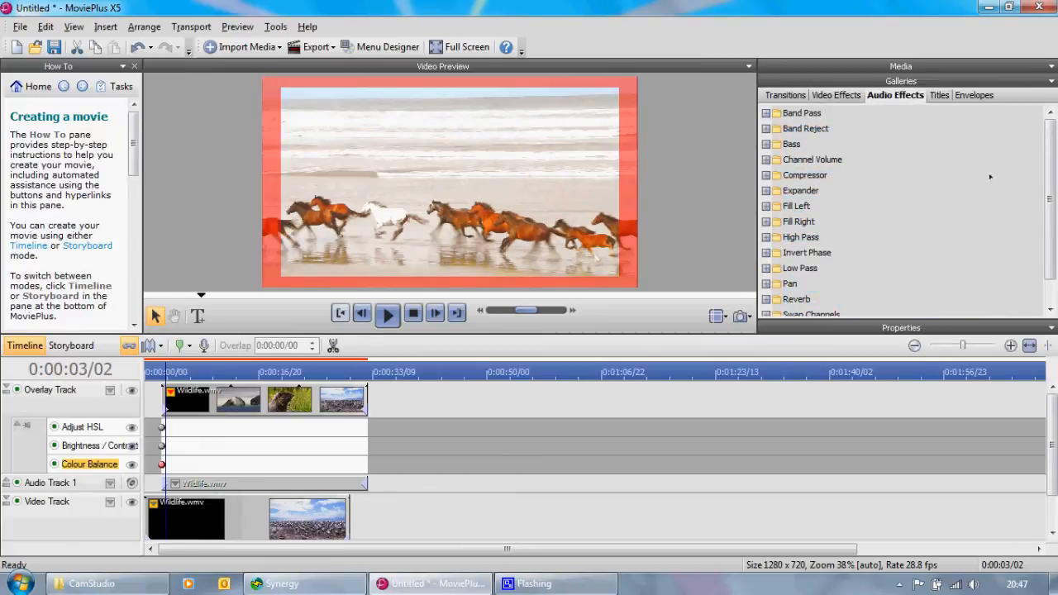
left_click_drag(1047, 157, 1049, 276)
left_click(836, 95)
left_click(767, 247)
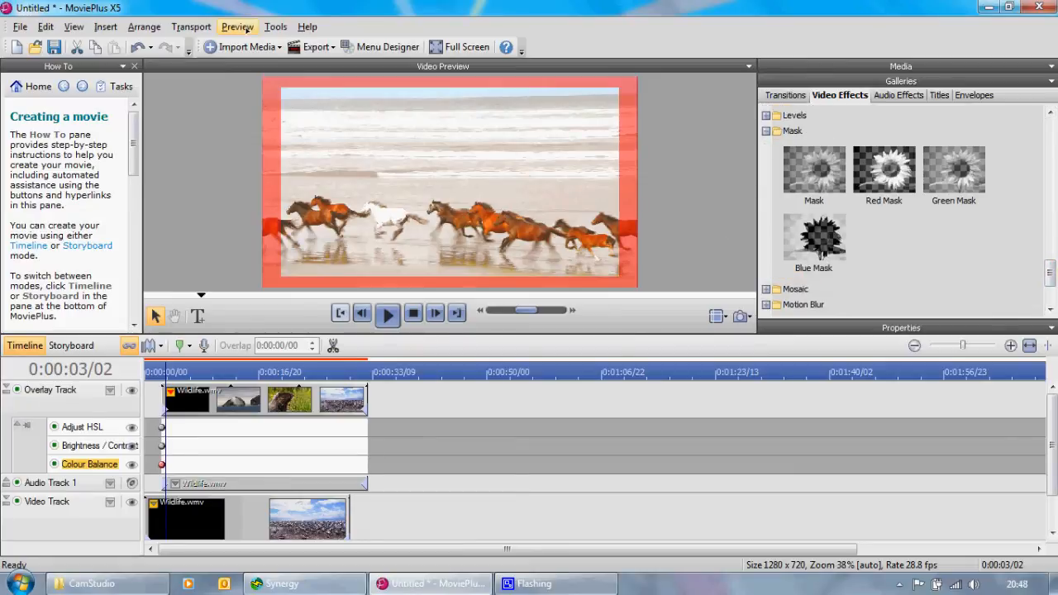
left_click(245, 30)
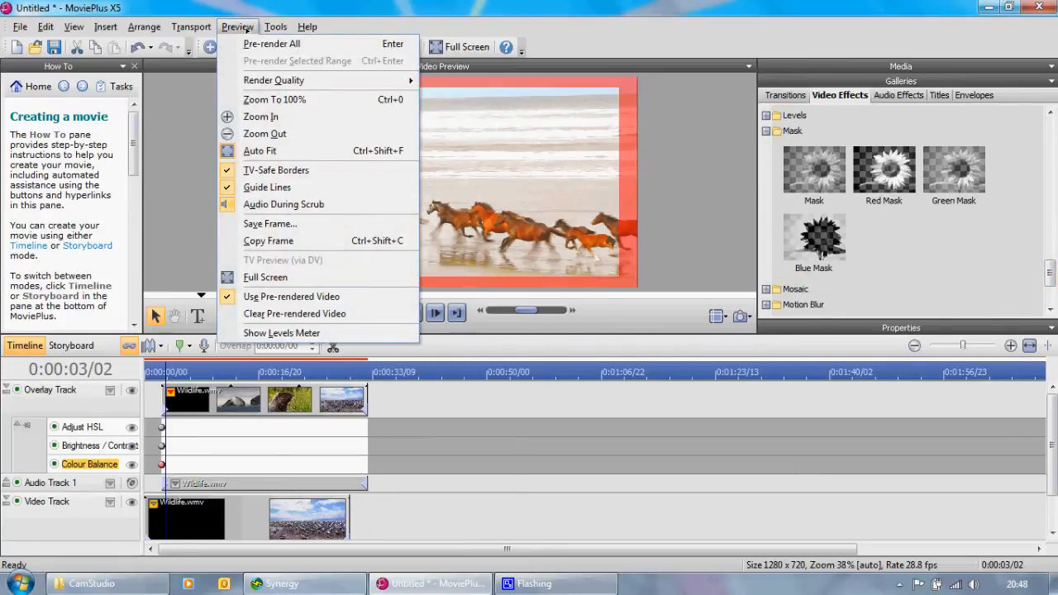
mouse_move(337, 86)
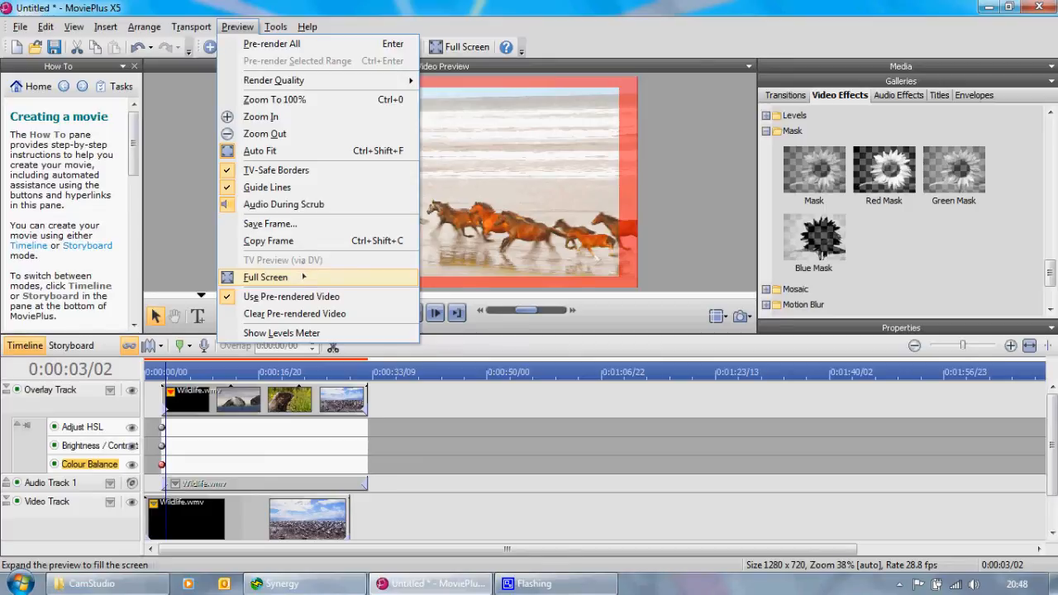
left_click(307, 26)
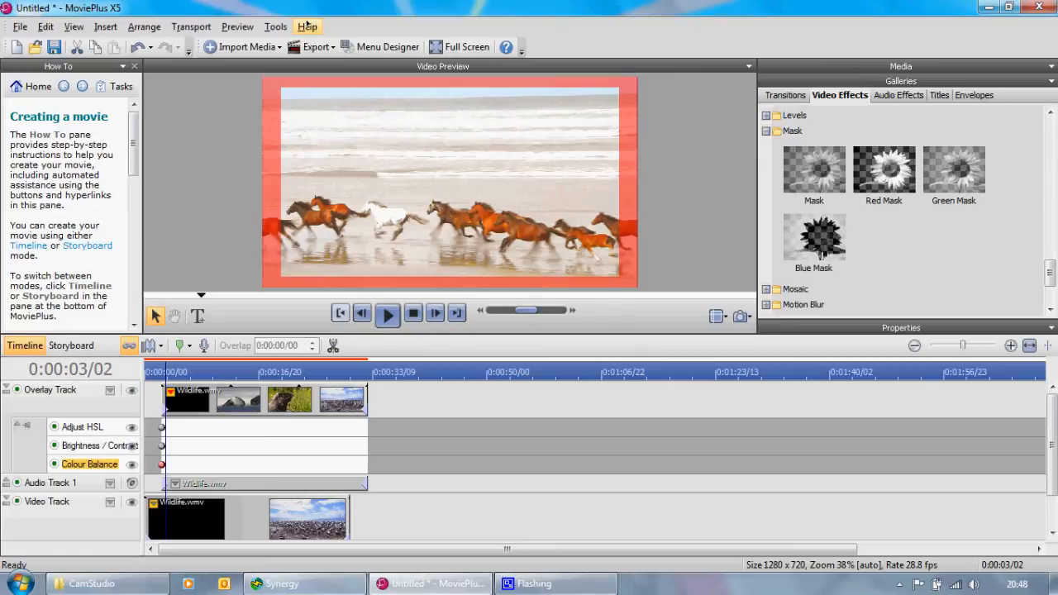
left_click(315, 48)
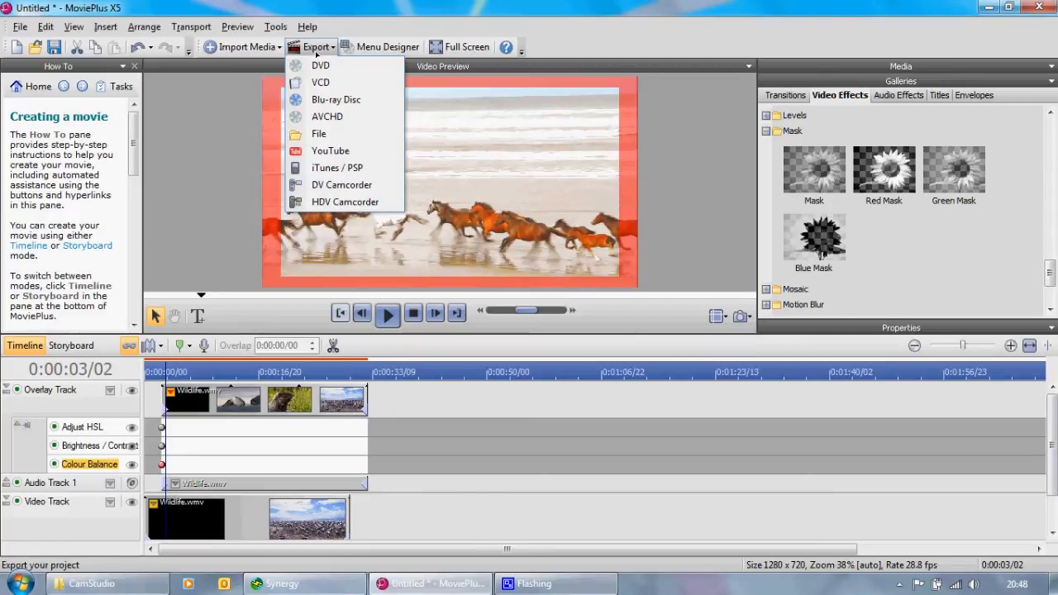
left_click(363, 156)
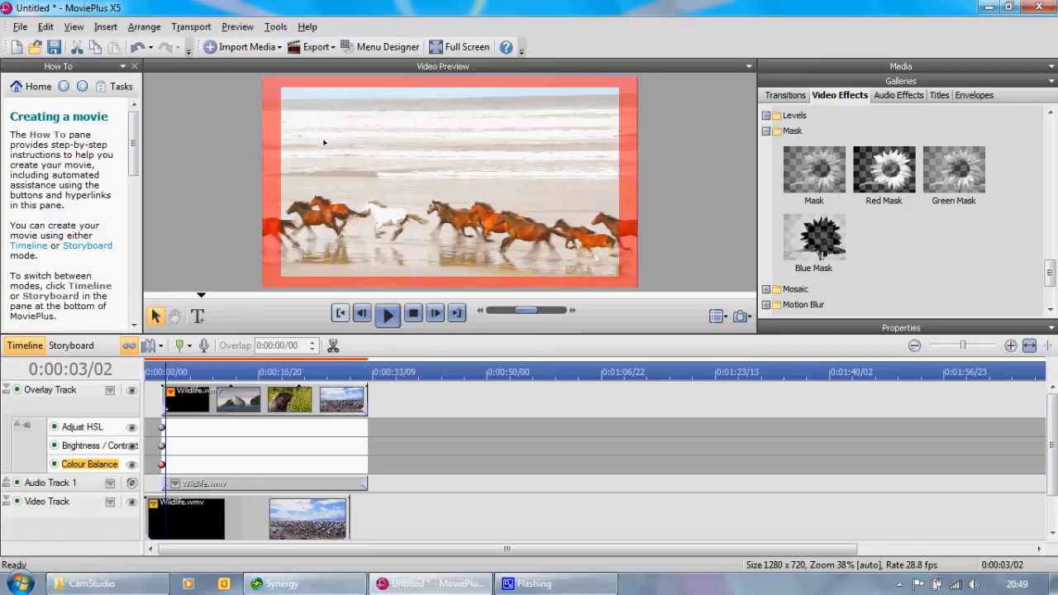
left_click(237, 26)
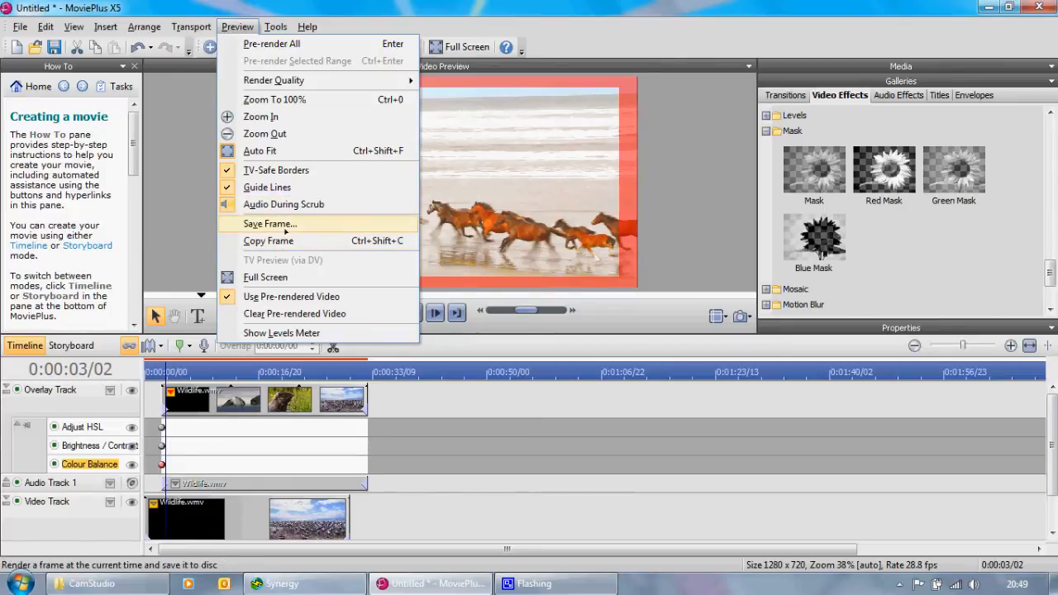
left_click(284, 178)
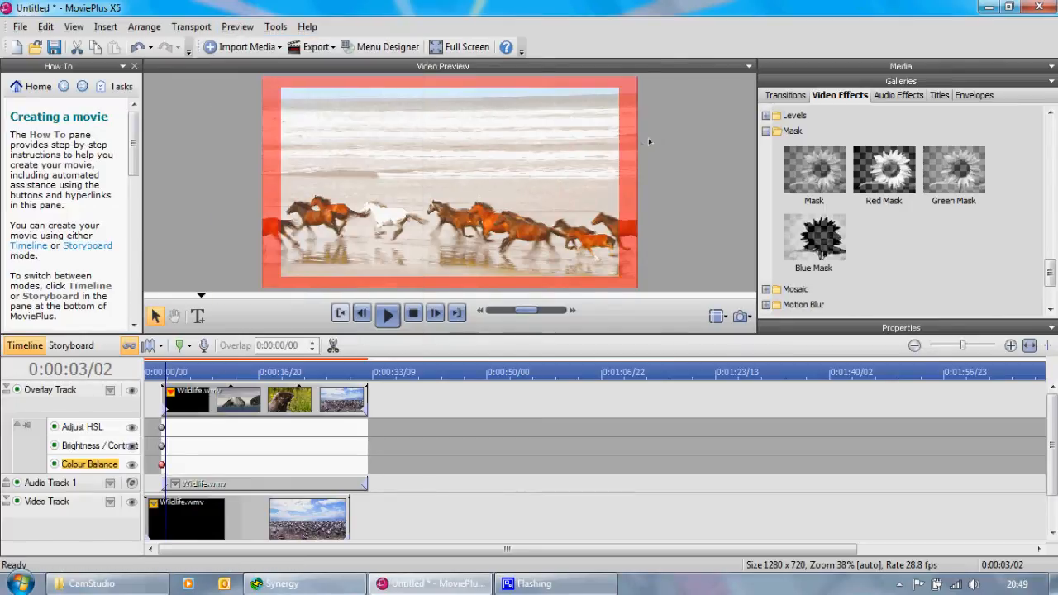